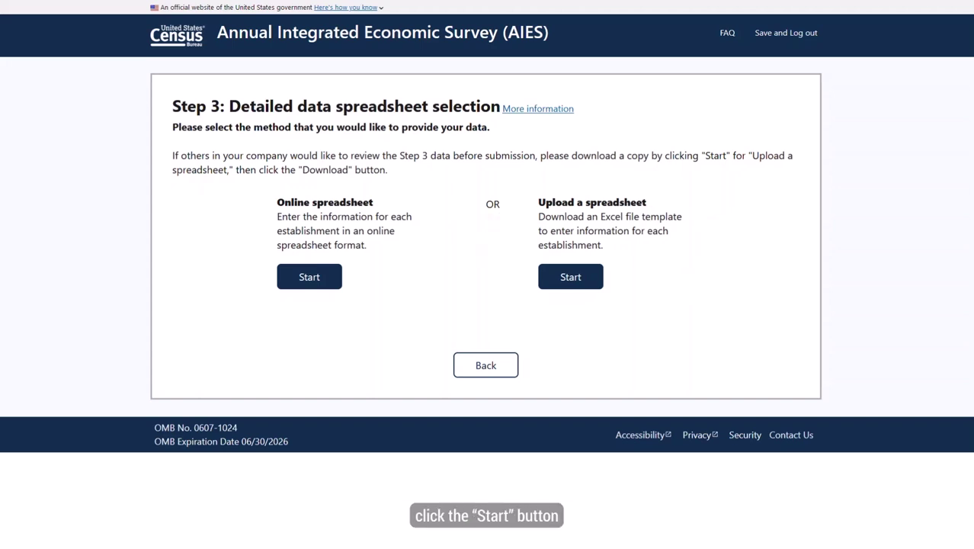
Step: Start the Upload a spreadsheet option for Step 3
{"action": "left_click", "coordinate": [582, 279]}
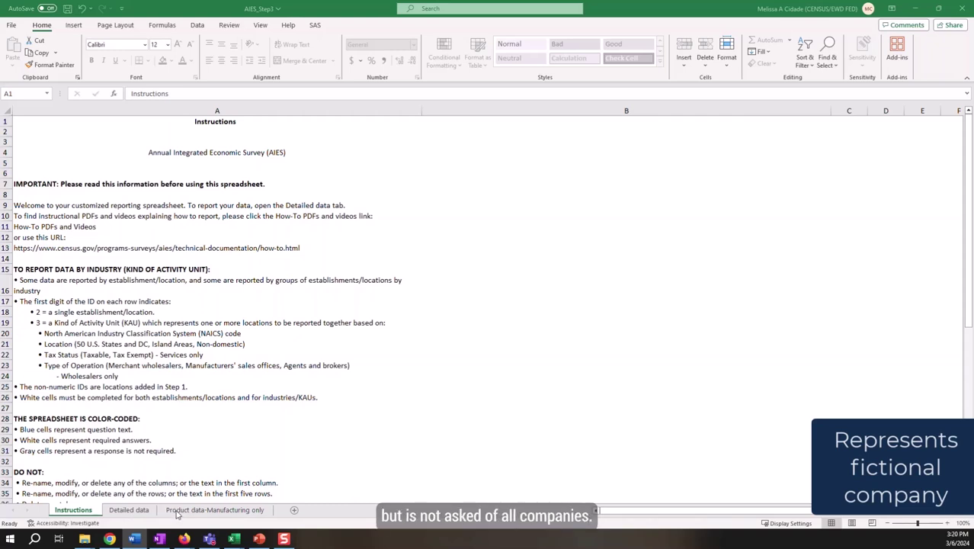
Step: On the Detailed data sheet, read the Employment & Payroll header and Total Employment question text
{"action": "left_click", "coordinate": [136, 511]}
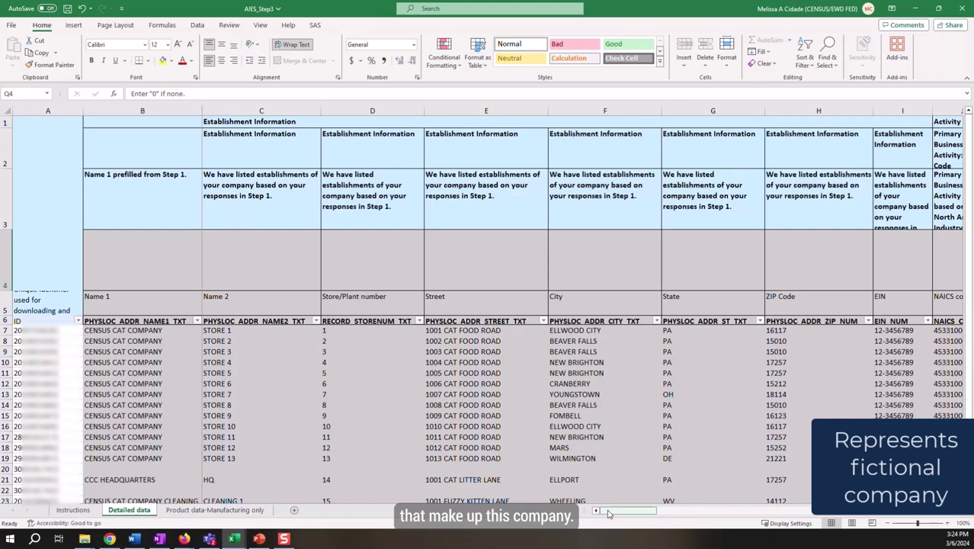
{"action": "left_click_drag", "start_coordinate": [609, 513], "coordinate": [686, 527]}
{"action": "left_click", "coordinate": [584, 121]}
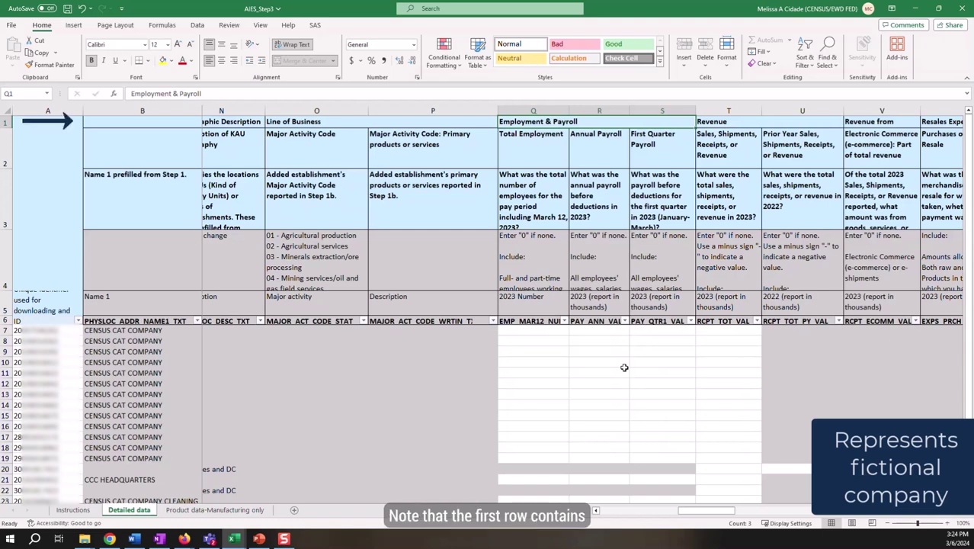
{"action": "left_click", "coordinate": [553, 146]}
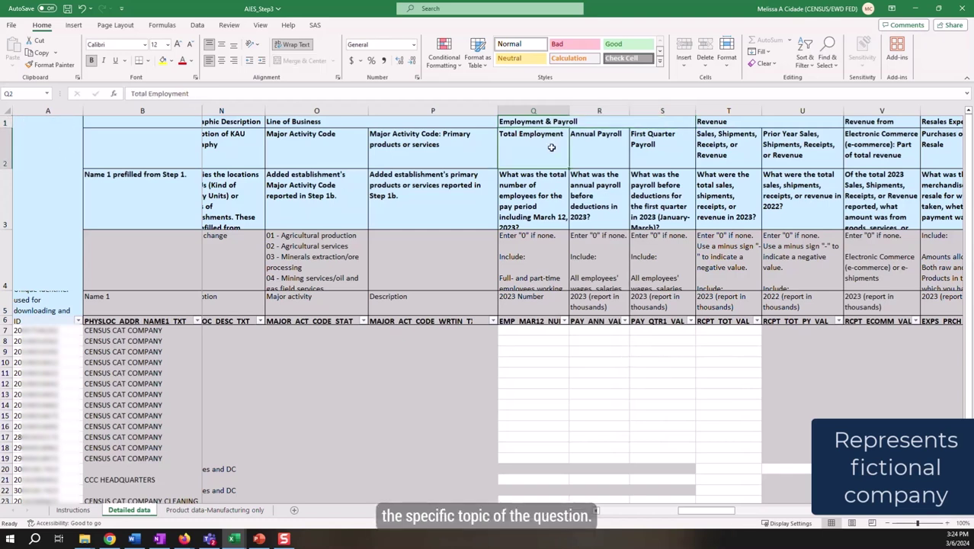
{"action": "left_click", "coordinate": [543, 196]}
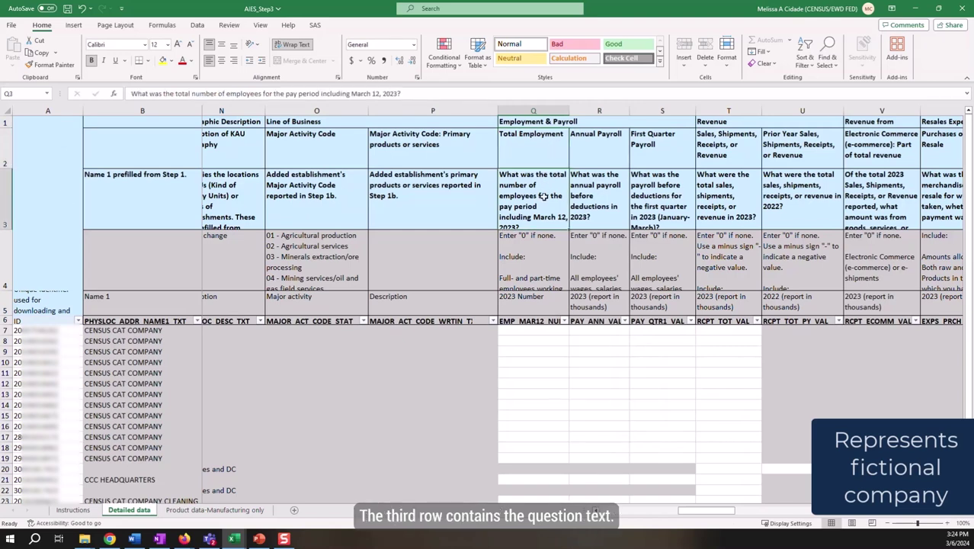
Step: Check Total Employment's response instructions, 2023 Number unit and EMP_MAR12_NUM variable name
{"action": "left_click", "coordinate": [542, 262]}
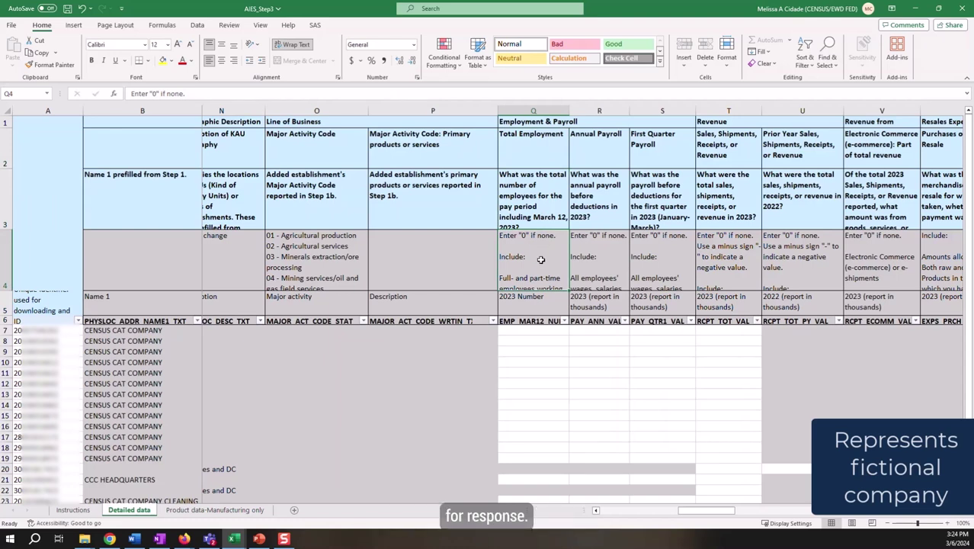
{"action": "left_click", "coordinate": [525, 299]}
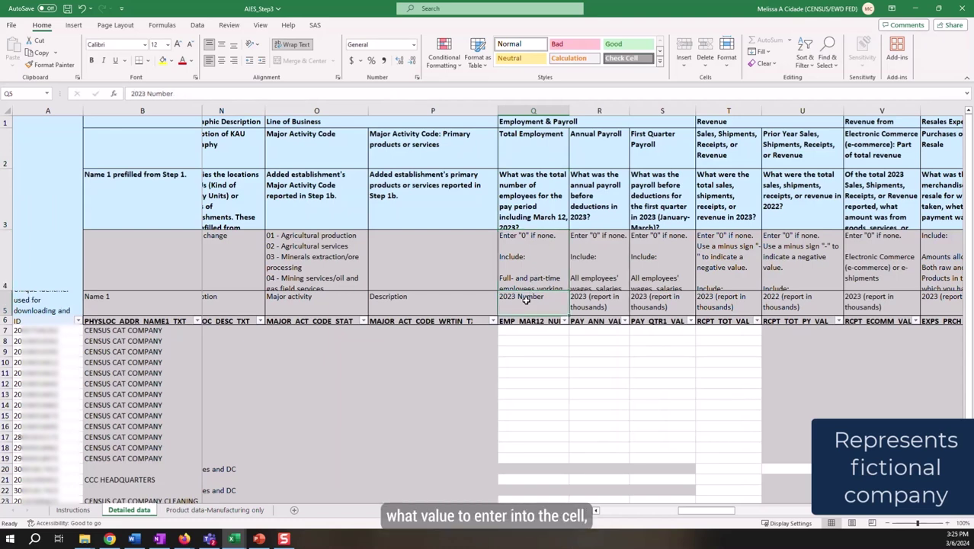
{"action": "left_click", "coordinate": [526, 321]}
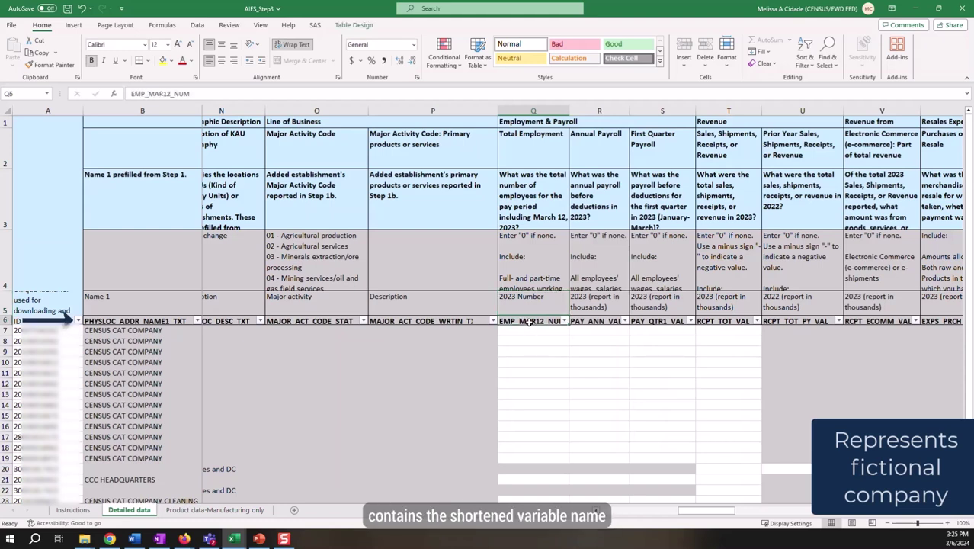
{"action": "left_click", "coordinate": [540, 256]}
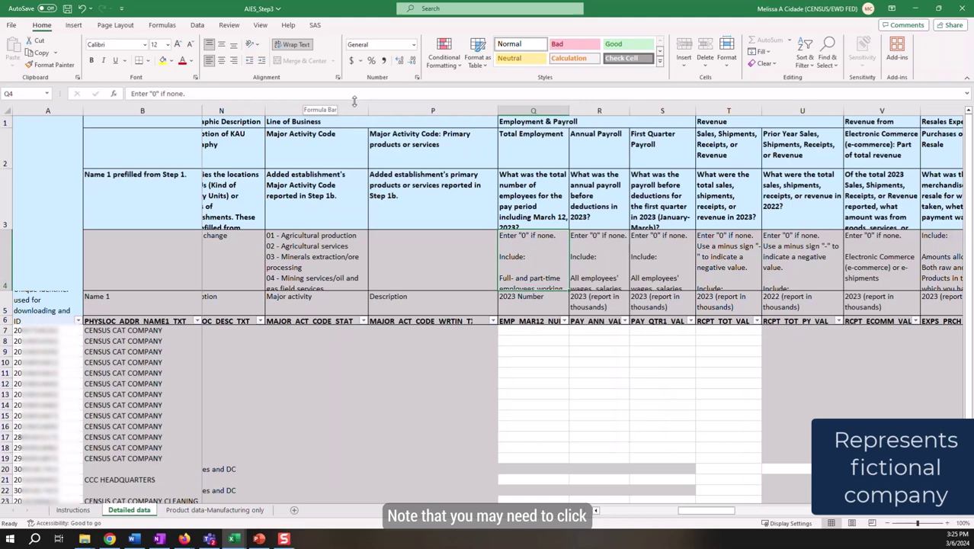
{"action": "left_click_drag", "start_coordinate": [353, 100], "coordinate": [341, 107]}
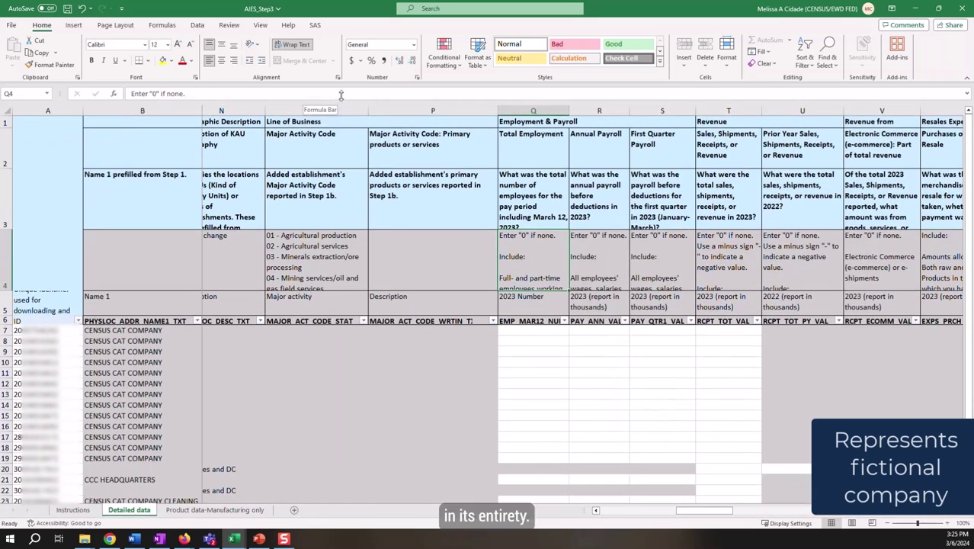
{"action": "left_click", "coordinate": [802, 330]}
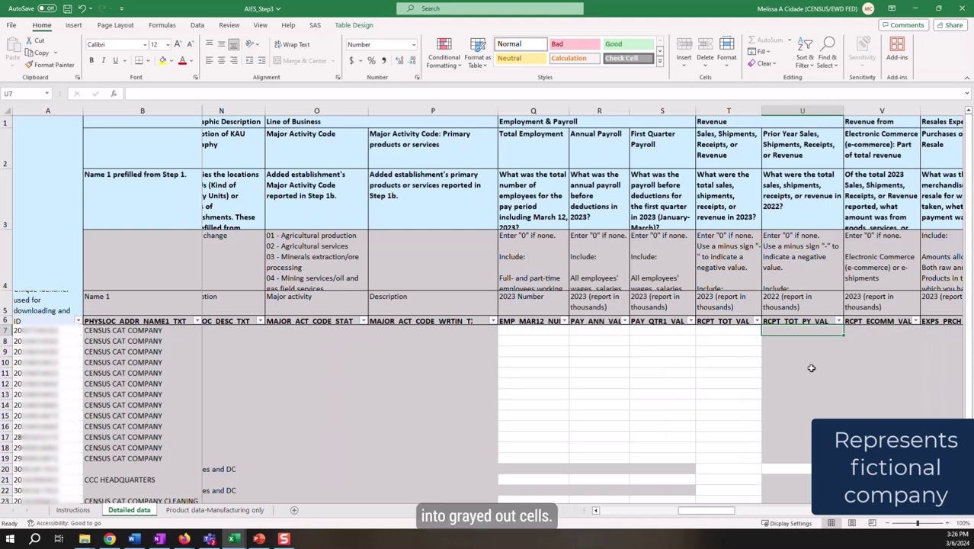
{"action": "double_click", "coordinate": [810, 368]}
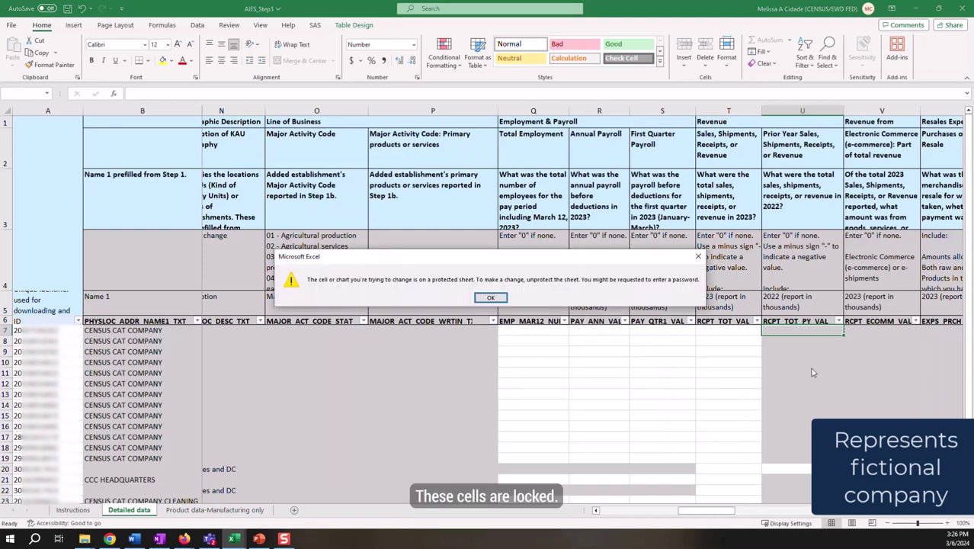
{"action": "left_click", "coordinate": [490, 297]}
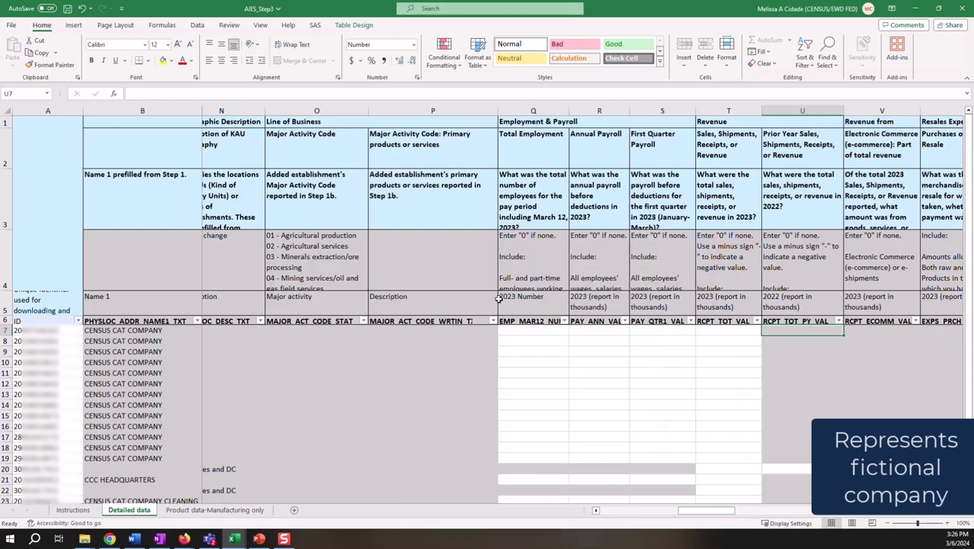
{"action": "left_click_drag", "start_coordinate": [693, 510], "coordinate": [612, 513]}
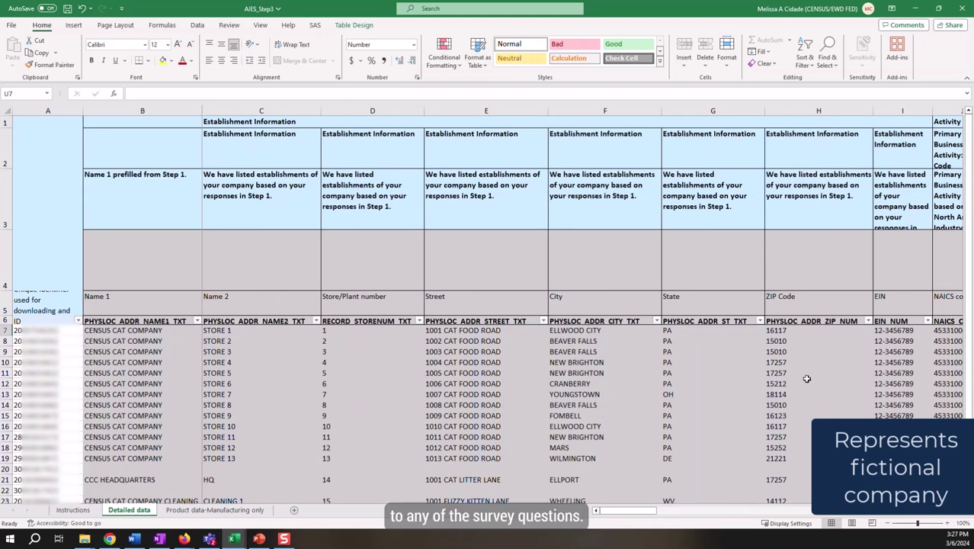
{"action": "left_click", "coordinate": [760, 320]}
{"action": "left_click", "coordinate": [646, 208]}
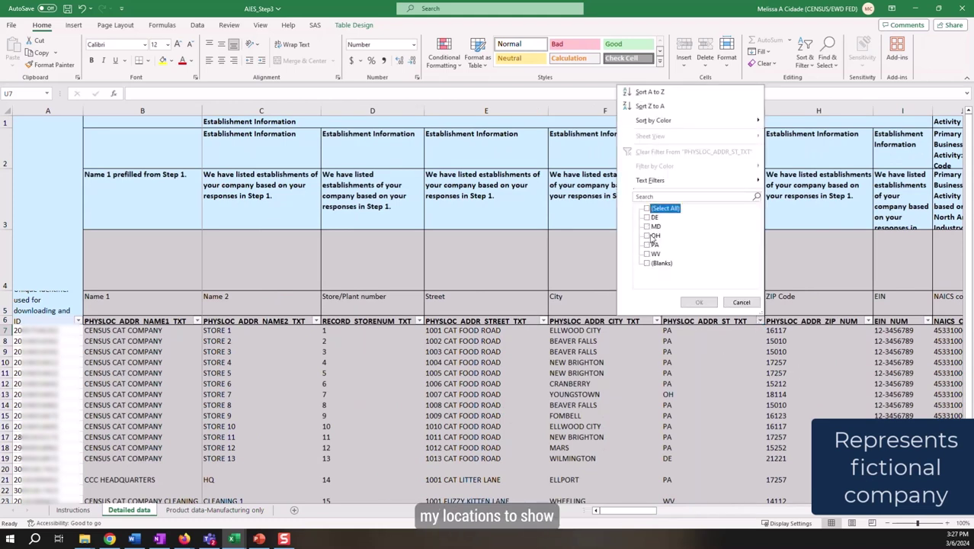
{"action": "left_click", "coordinate": [652, 236]}
{"action": "left_click", "coordinate": [699, 302]}
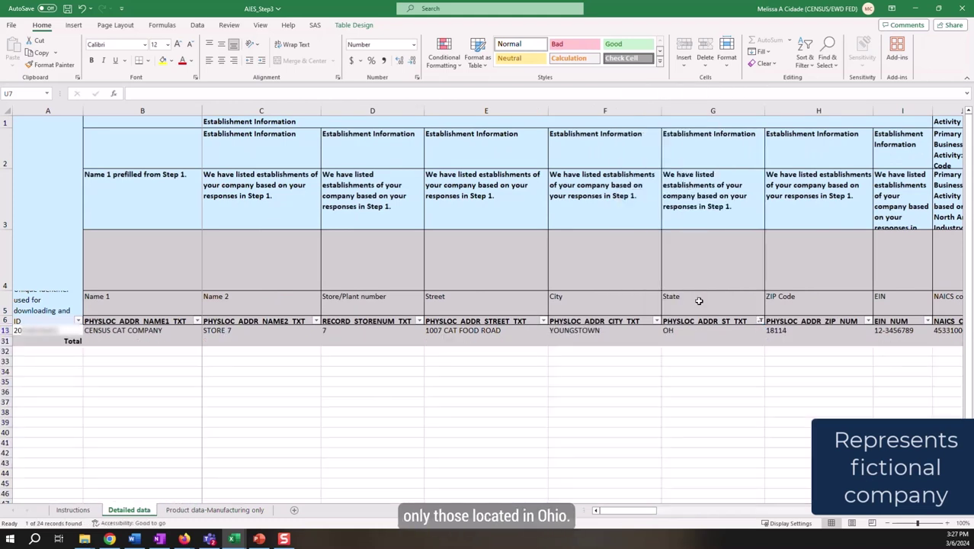
{"action": "left_click", "coordinate": [760, 321]}
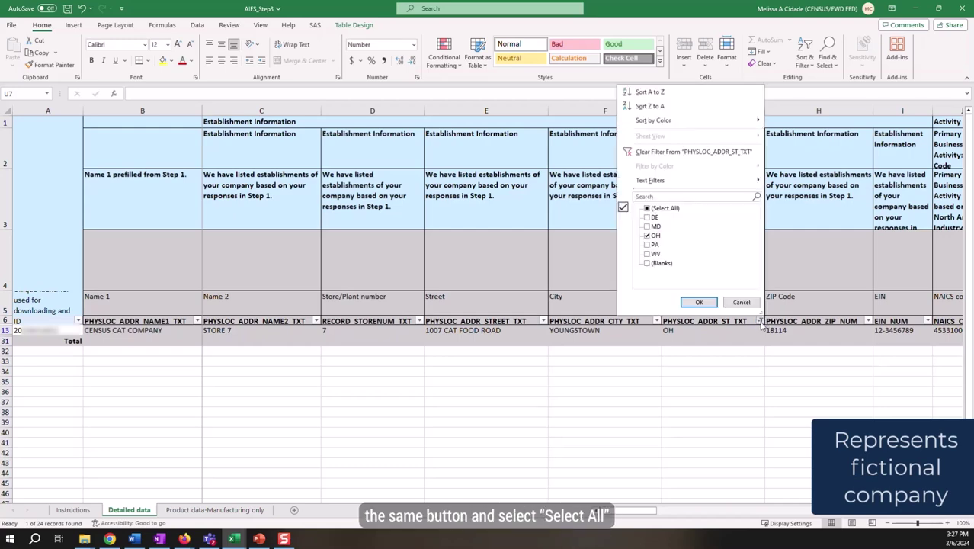
{"action": "left_click", "coordinate": [657, 211]}
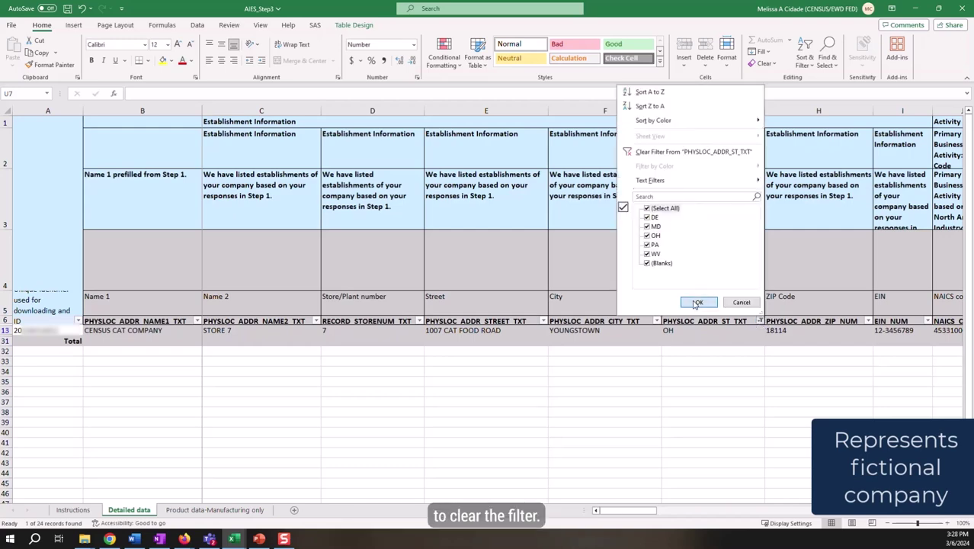
{"action": "left_click", "coordinate": [697, 302]}
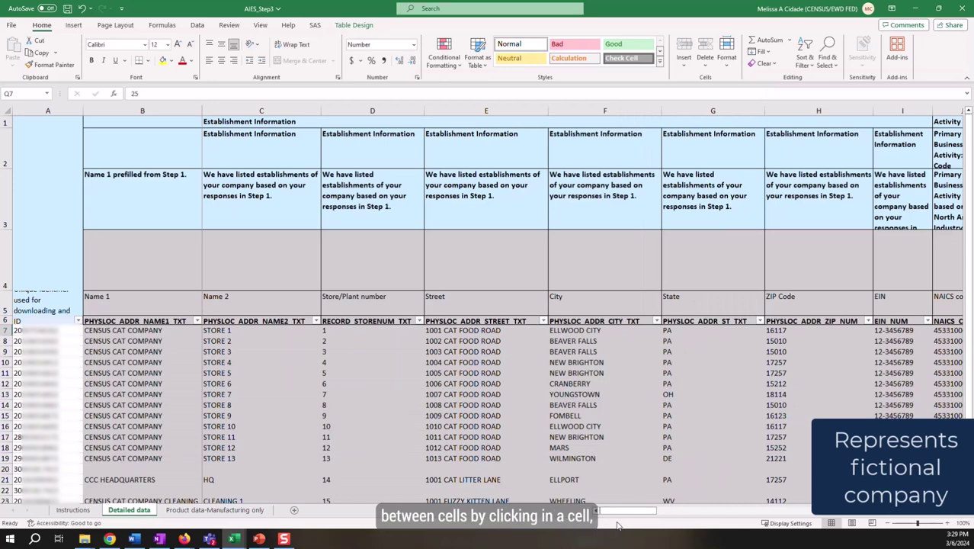
Step: Copy 25 from Q7 into Q8 and fill it down the Total Employment column
{"action": "left_click_drag", "start_coordinate": [611, 516], "coordinate": [691, 519]}
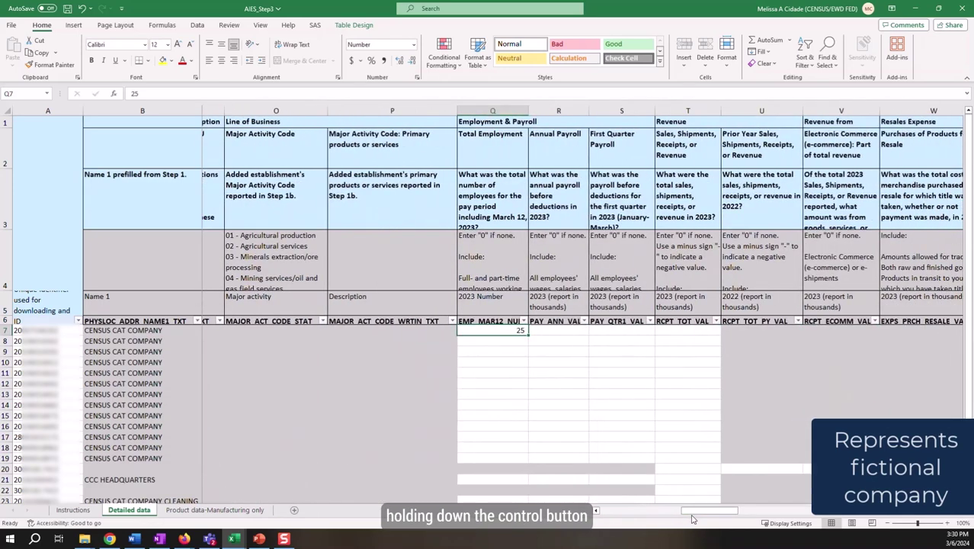
{"action": "key", "text": "ctrl+c"}
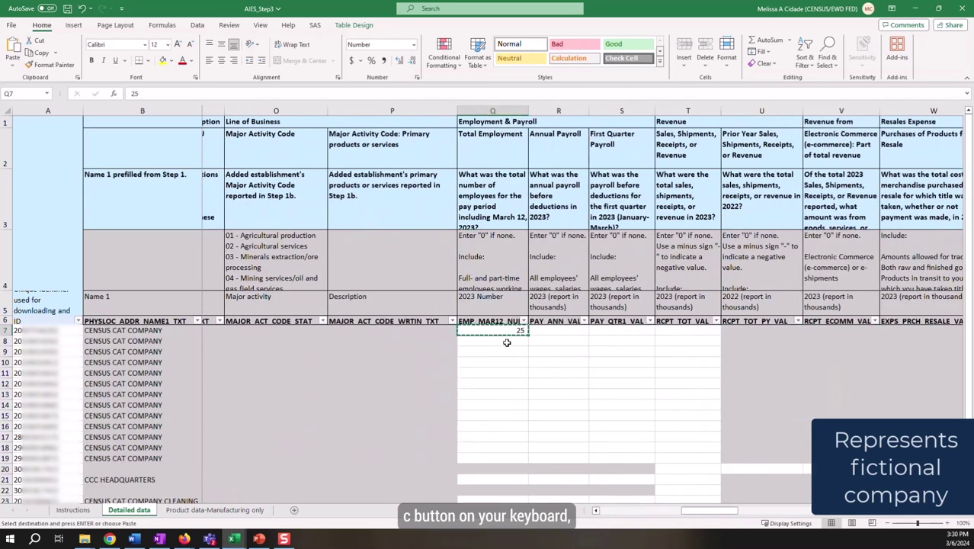
{"action": "left_click", "coordinate": [506, 342]}
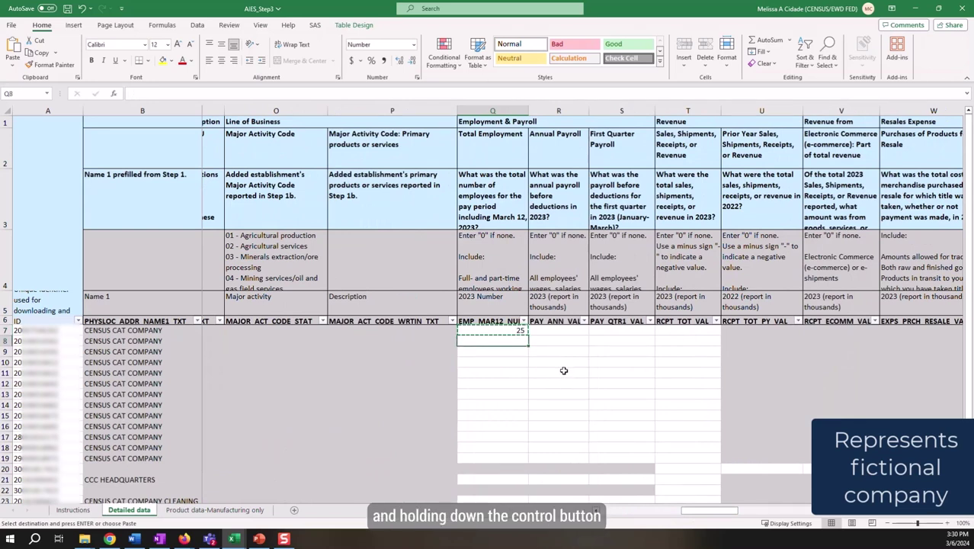
{"action": "key", "text": "ctrl+v"}
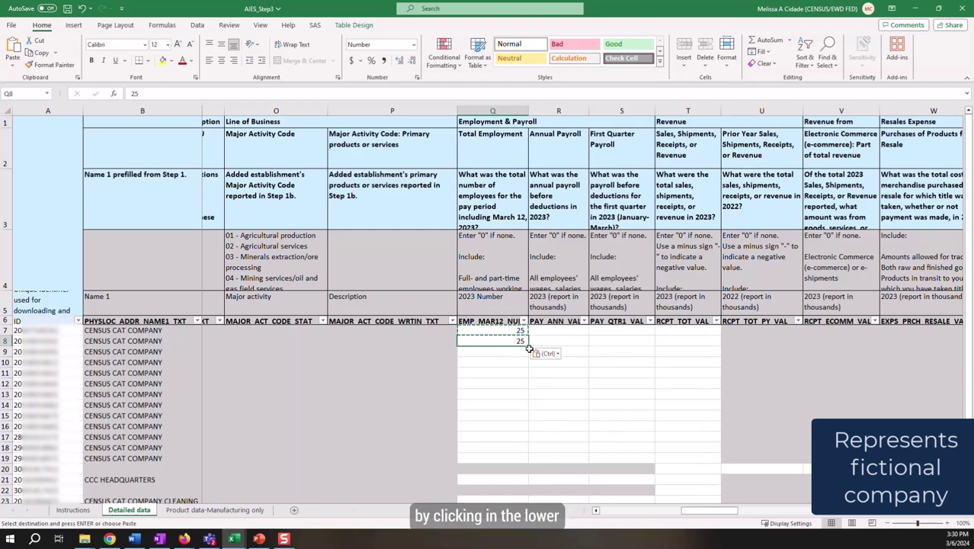
{"action": "left_click_drag", "start_coordinate": [529, 344], "coordinate": [518, 458]}
{"action": "left_click", "coordinate": [503, 330]}
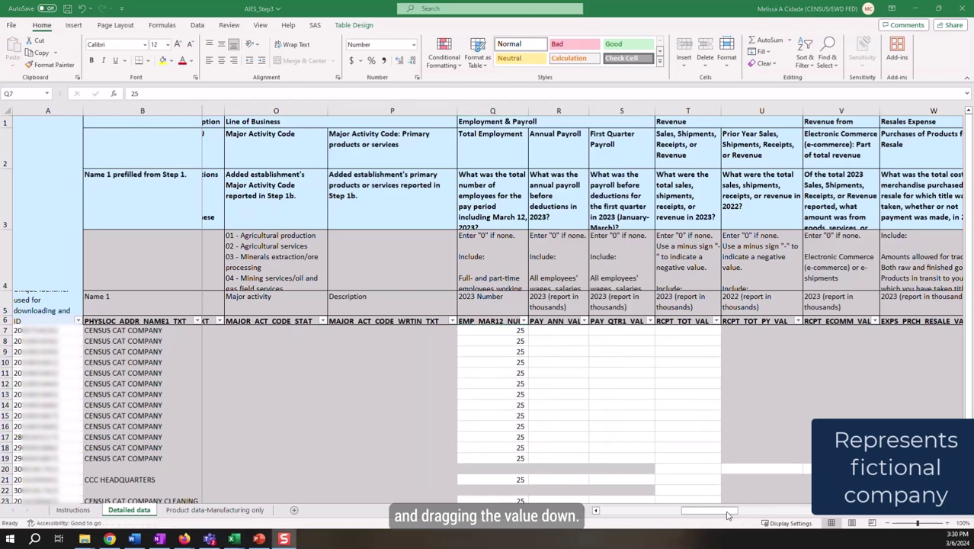
{"action": "left_click_drag", "start_coordinate": [730, 511], "coordinate": [644, 516]}
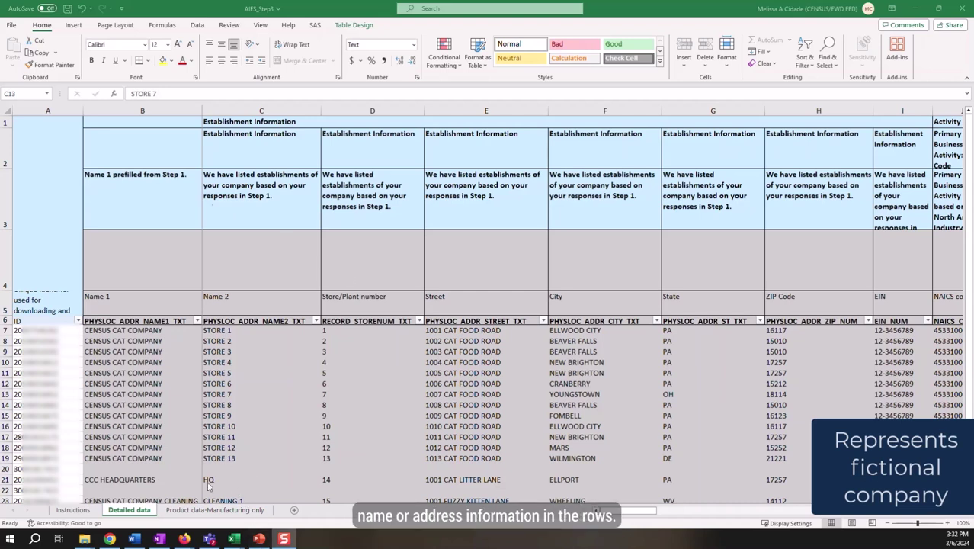
{"action": "left_click", "coordinate": [133, 464]}
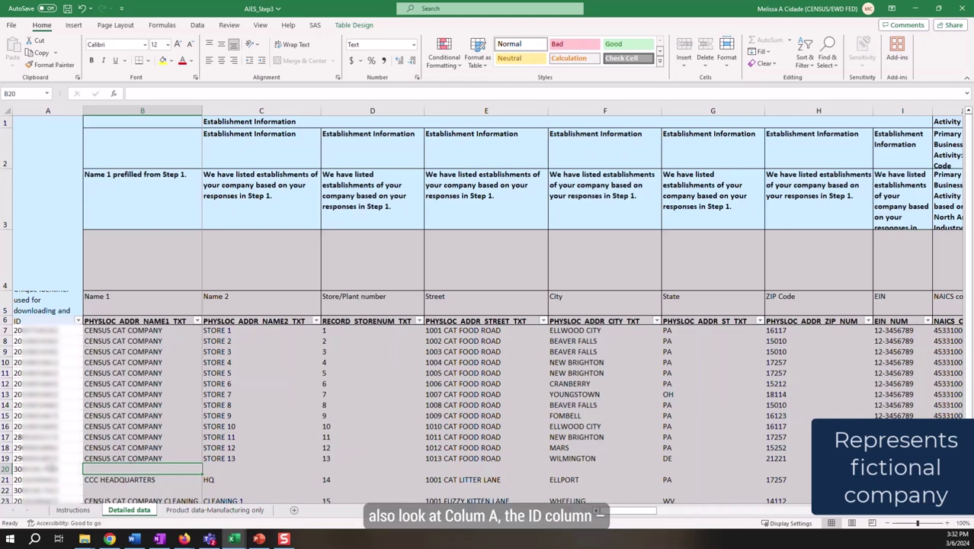
{"action": "left_click", "coordinate": [50, 467]}
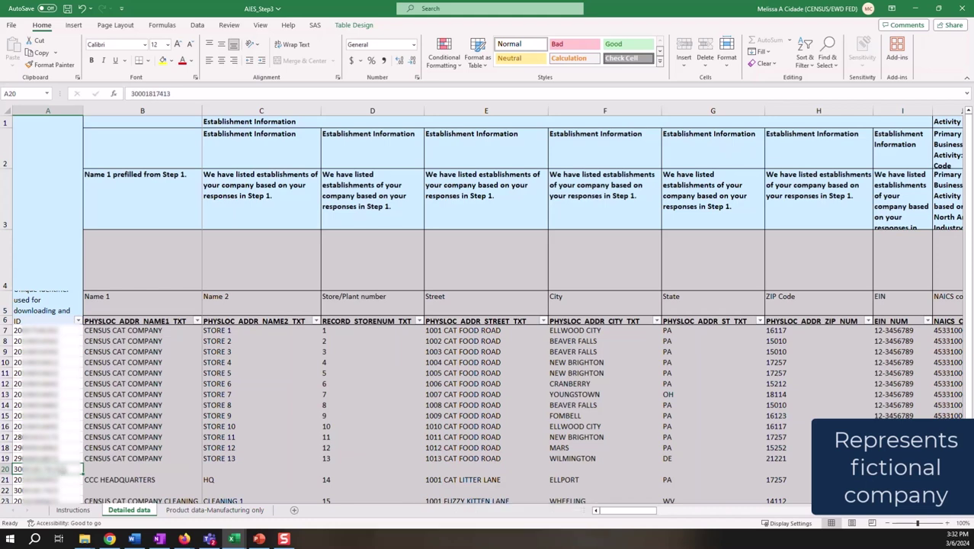
{"action": "scroll", "coordinate": [216, 439], "scroll_direction": "down", "scroll_amount": 4}
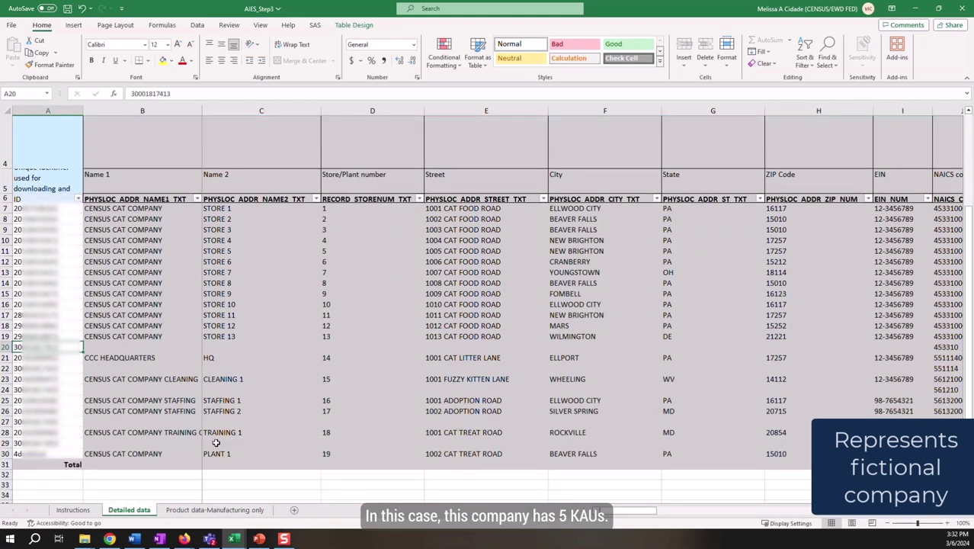
Step: Filter column K's descriptions to show only Temporary Help Services rows
{"action": "scroll", "coordinate": [217, 443], "scroll_direction": "up", "scroll_amount": 3}
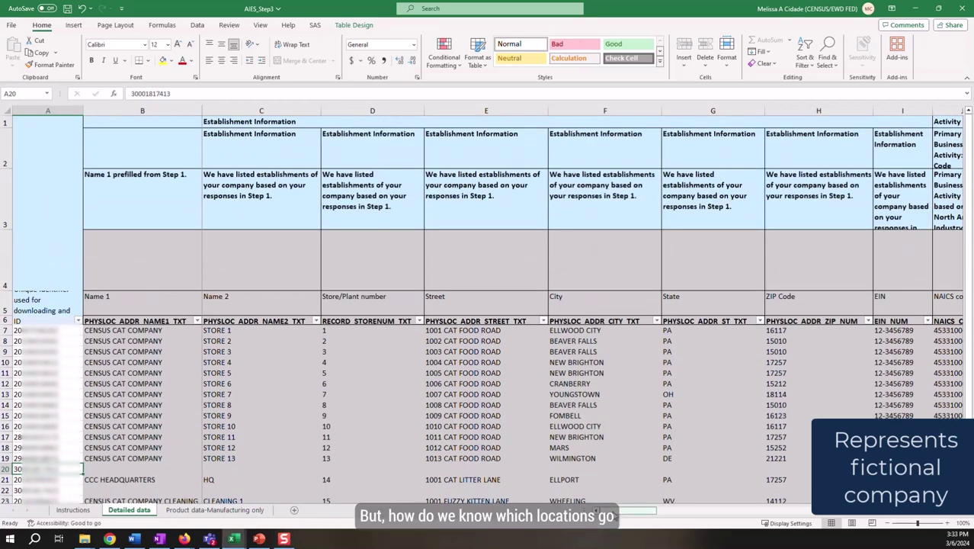
{"action": "left_click_drag", "start_coordinate": [632, 516], "coordinate": [676, 518]}
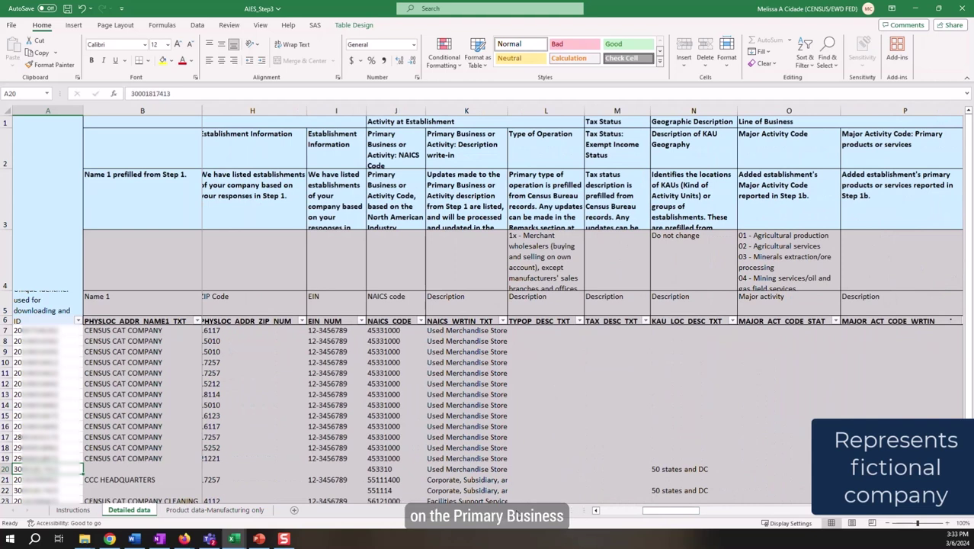
{"action": "left_click", "coordinate": [502, 320]}
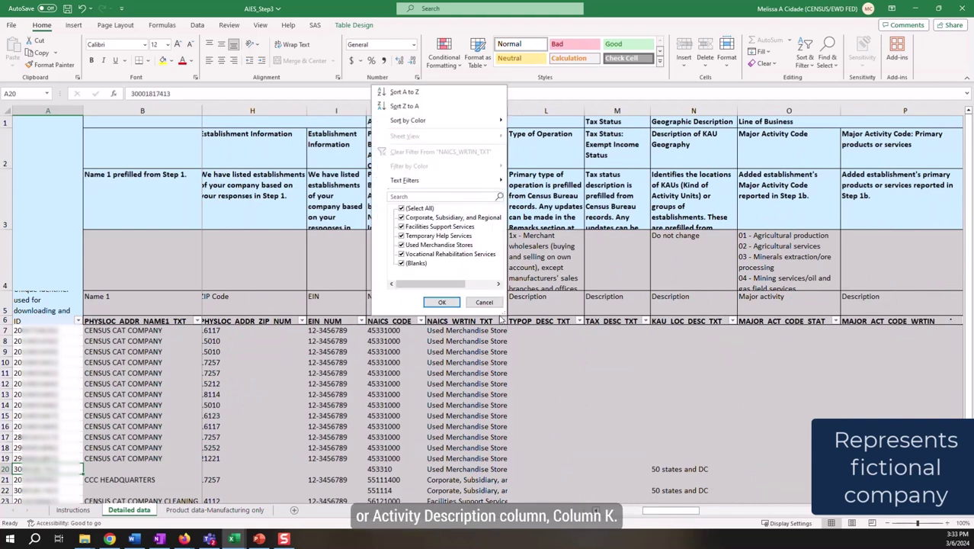
{"action": "left_click", "coordinate": [425, 210]}
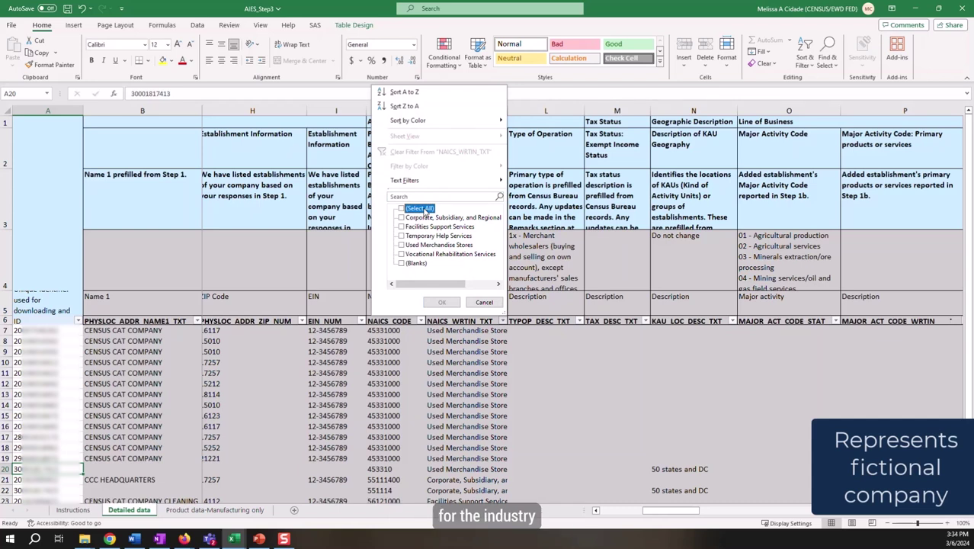
{"action": "left_click", "coordinate": [416, 238]}
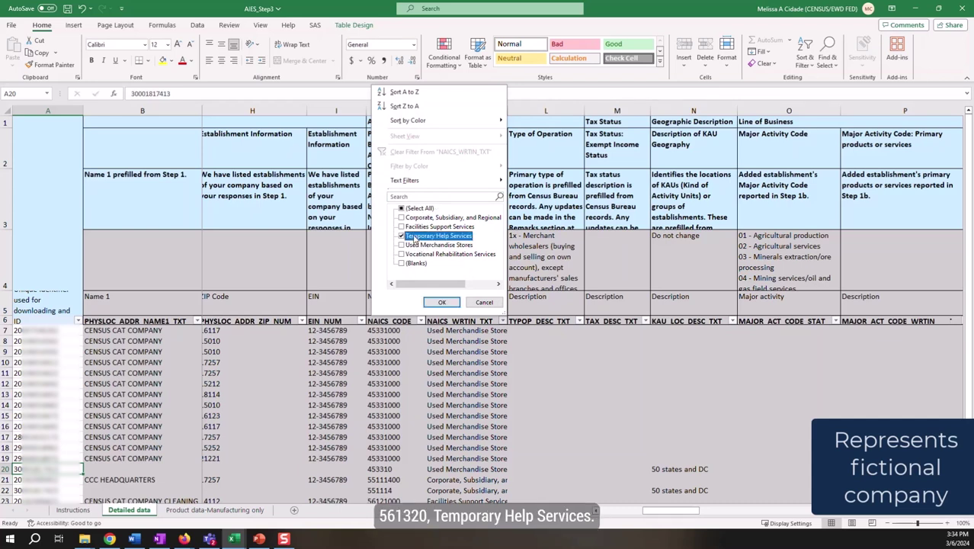
{"action": "left_click", "coordinate": [441, 301]}
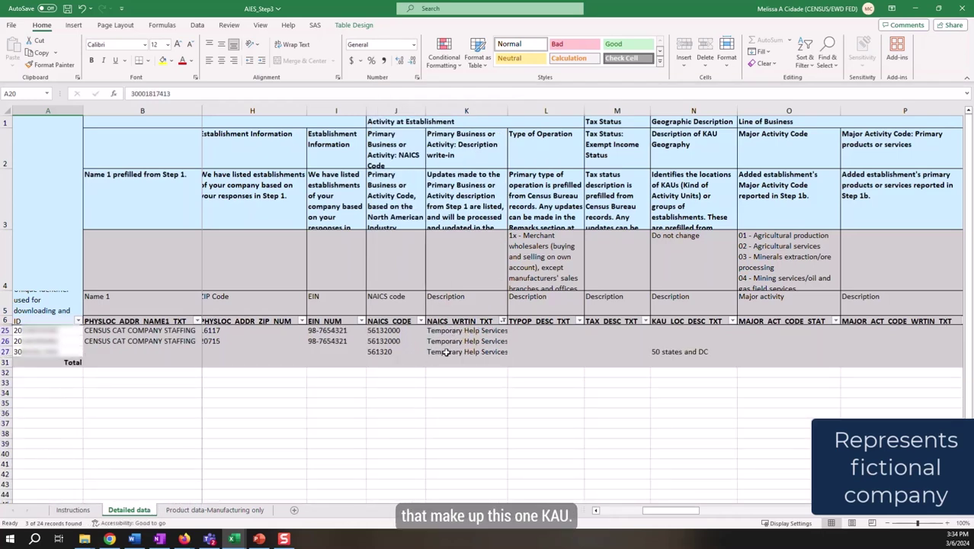
Step: Scroll across the filtered Temporary Help Services rows to review their KAU details
{"action": "scroll", "coordinate": [665, 512], "scroll_direction": "left", "scroll_amount": 1}
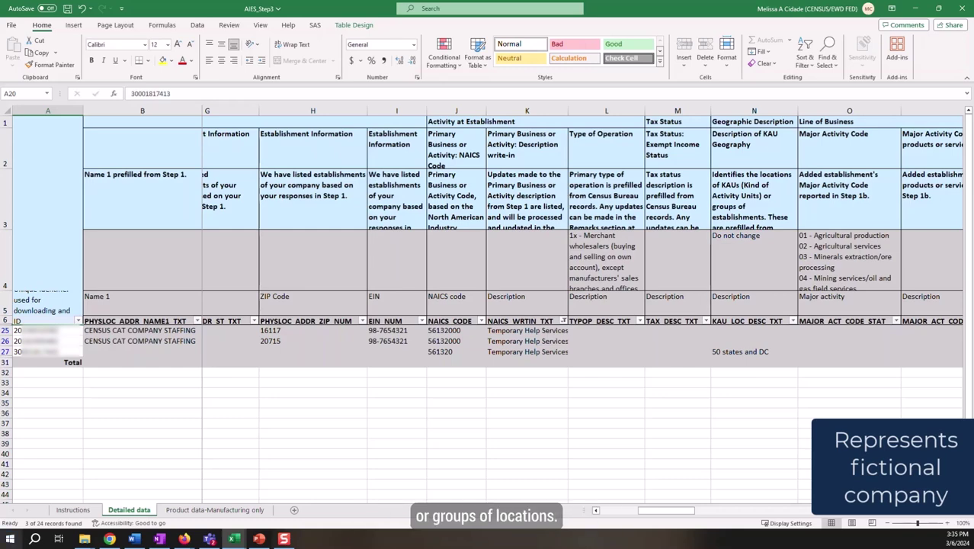
{"action": "left_click_drag", "start_coordinate": [651, 512], "coordinate": [726, 516]}
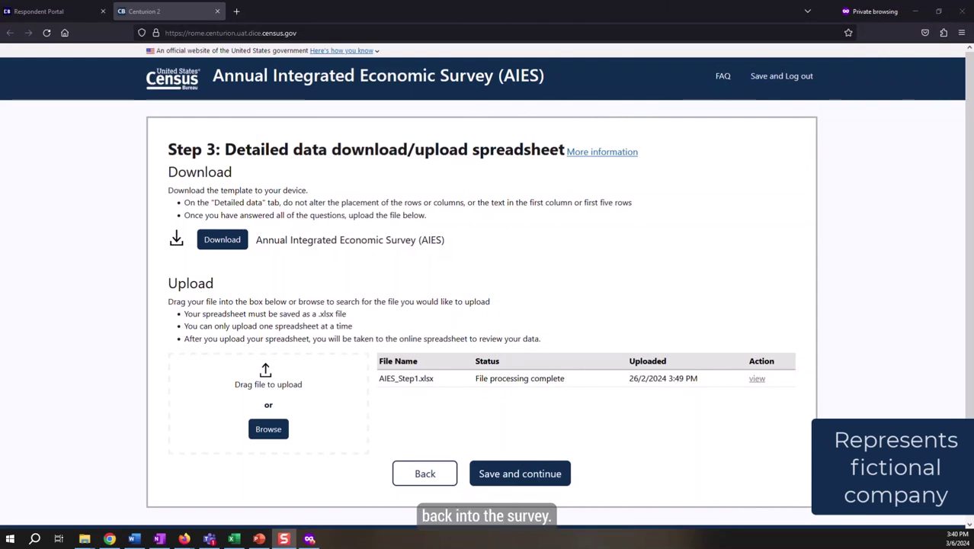
Step: Upload AIES_Step3.xlsx and dismiss the processing completed message
{"action": "left_click", "coordinate": [267, 429]}
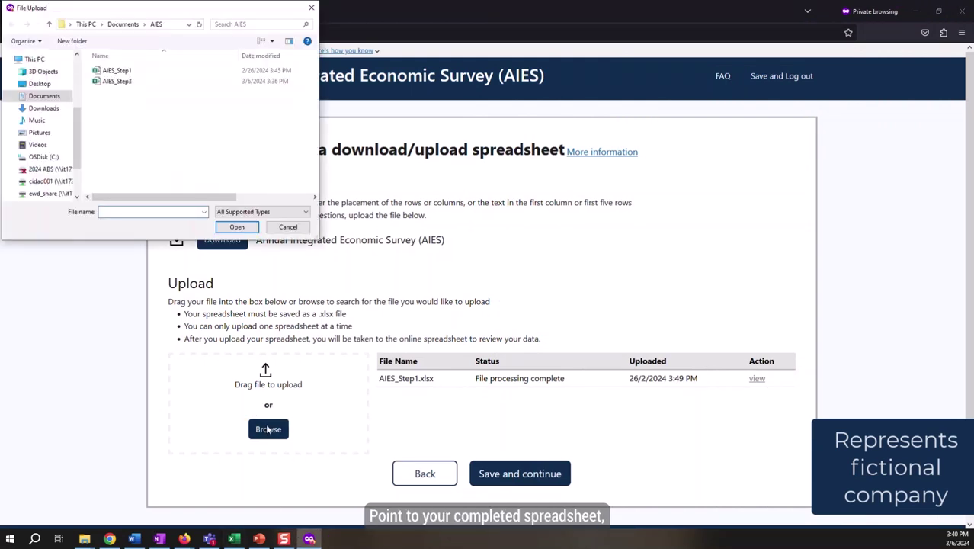
{"action": "left_click", "coordinate": [152, 80]}
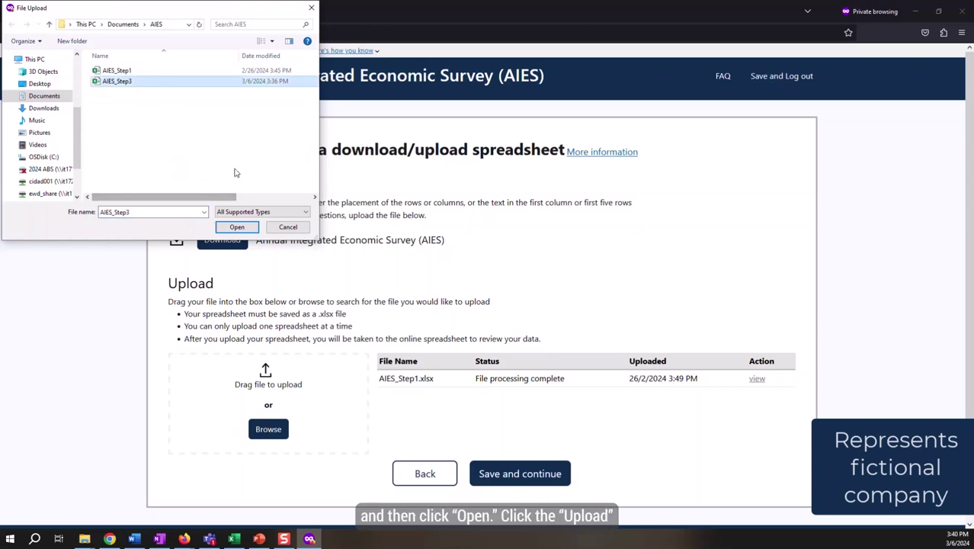
{"action": "left_click", "coordinate": [237, 227]}
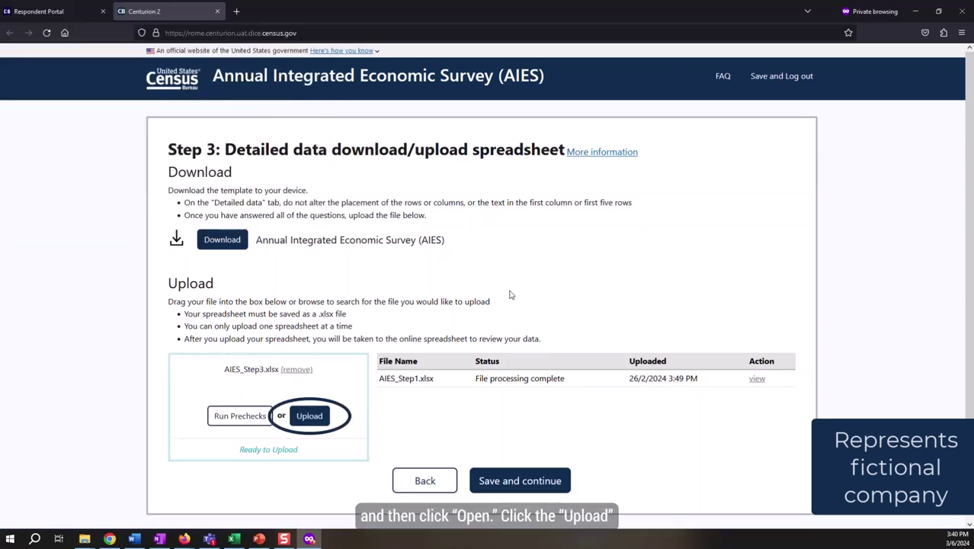
{"action": "left_click", "coordinate": [318, 417]}
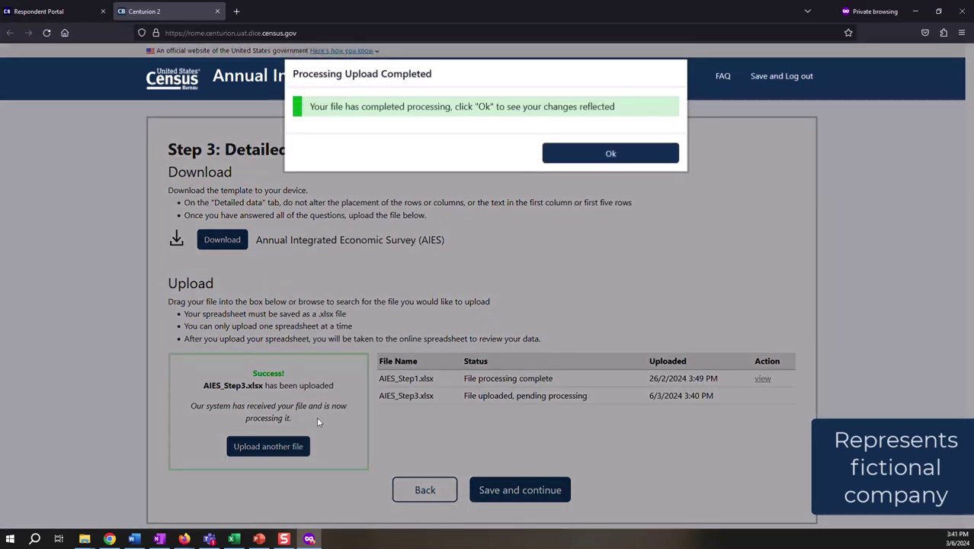
{"action": "key", "text": "Return"}
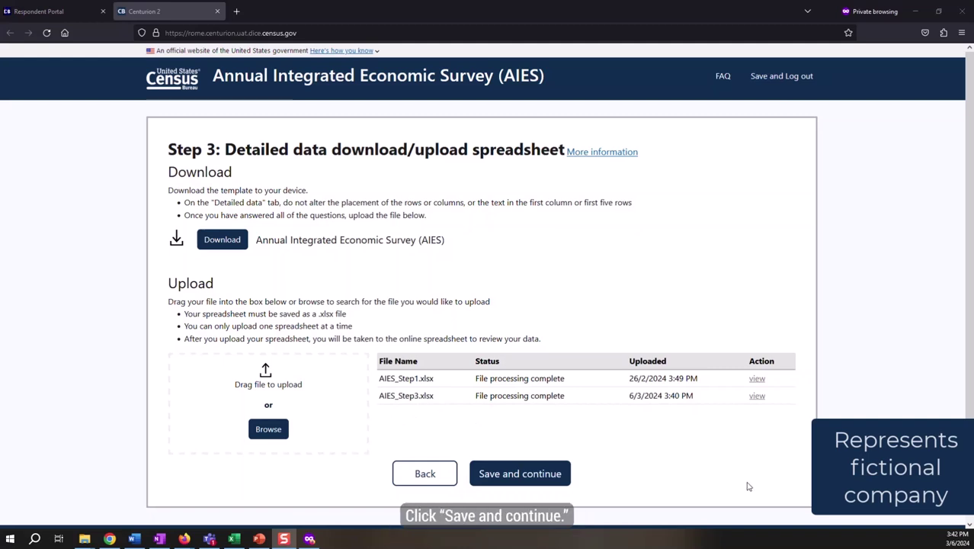
Step: Run the data checks on the online spreadsheet and inspect the first warning's cell
{"action": "left_click", "coordinate": [516, 476]}
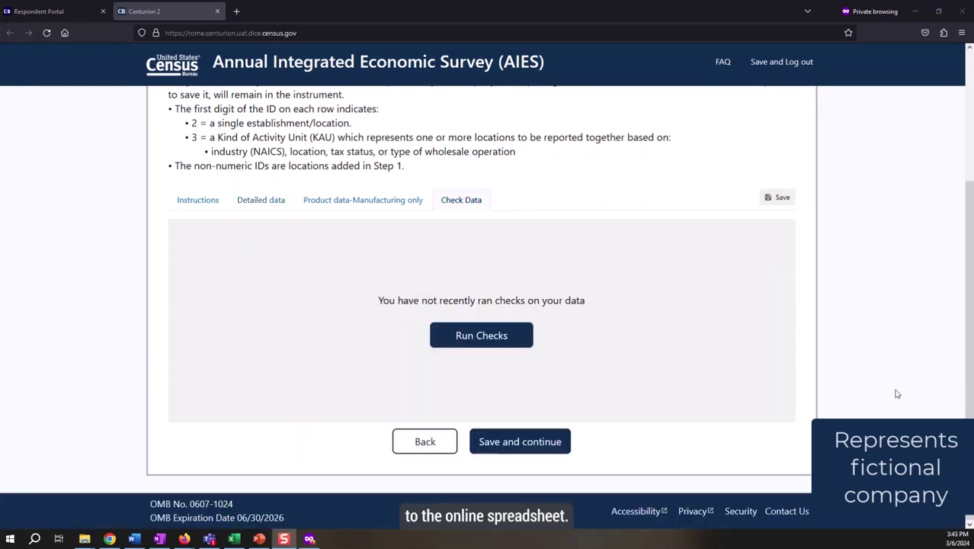
{"action": "left_click", "coordinate": [503, 336]}
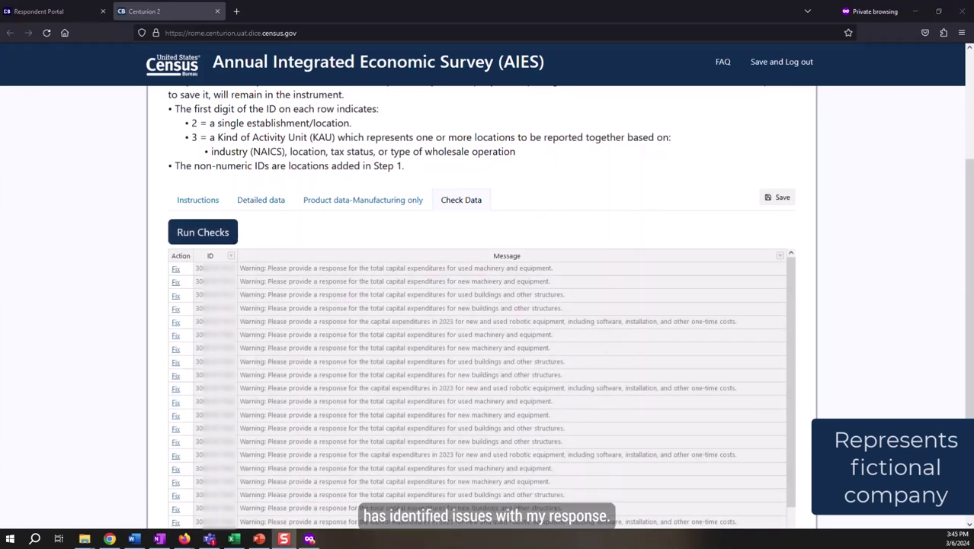
{"action": "left_click", "coordinate": [176, 271]}
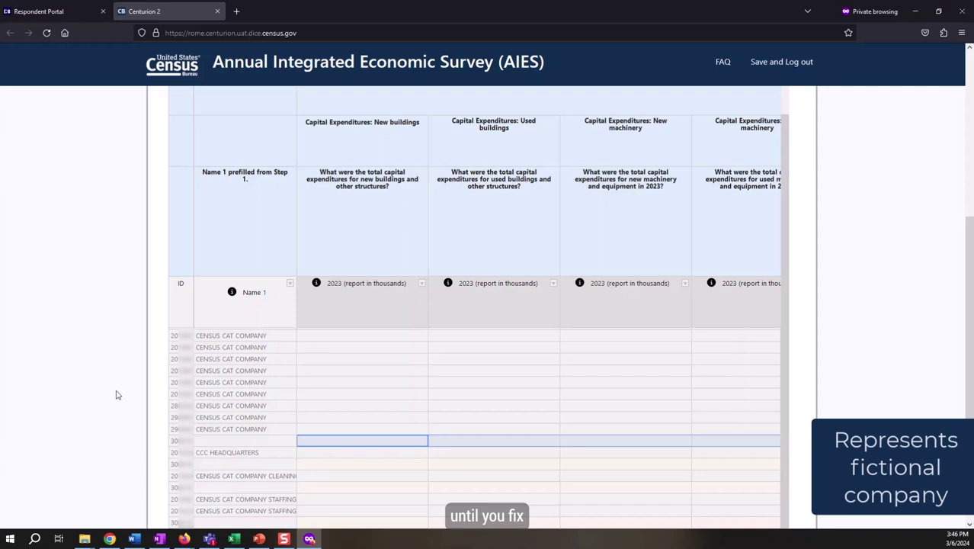
{"action": "scroll", "coordinate": [117, 395], "scroll_direction": "down", "scroll_amount": 1}
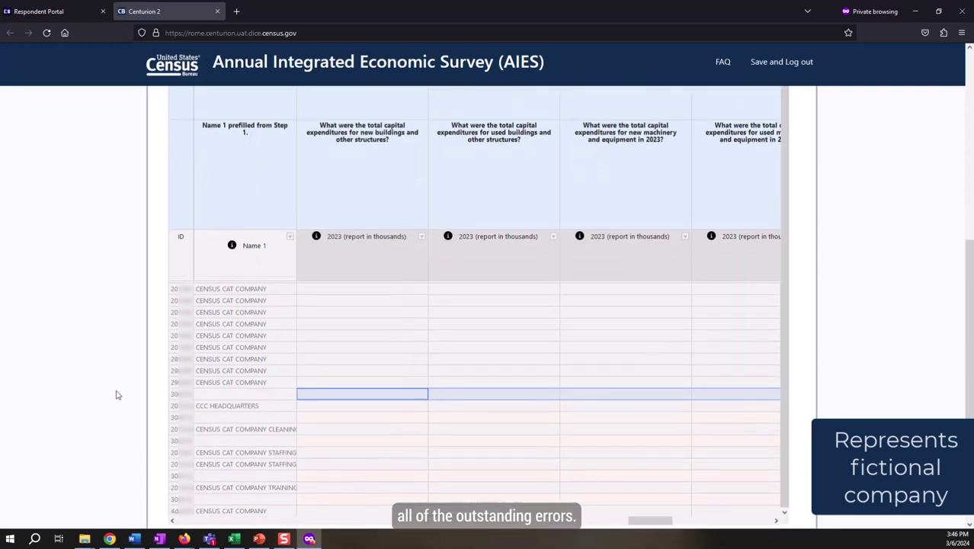
{"action": "scroll", "coordinate": [117, 394], "scroll_direction": "down", "scroll_amount": 2}
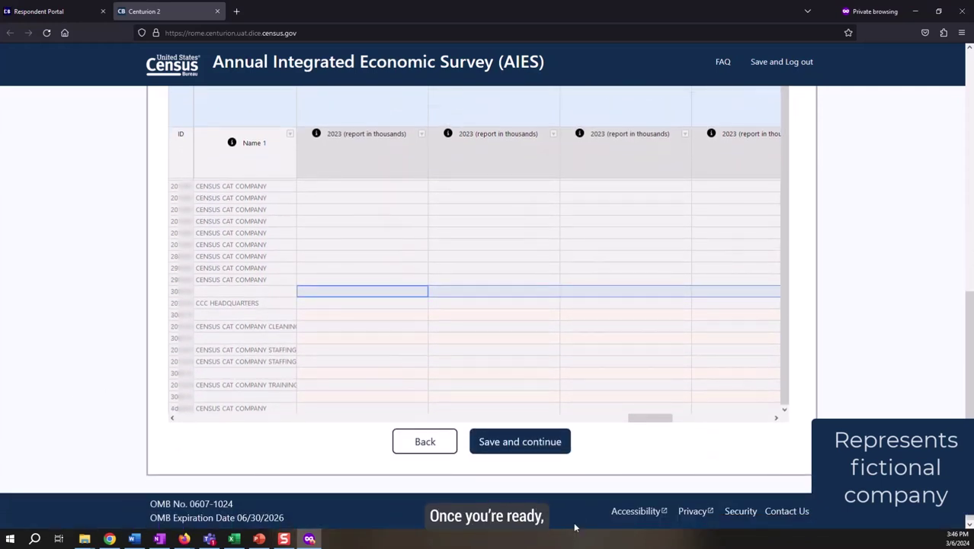
Step: Enter the remark 'additional information' and save it
{"action": "left_click", "coordinate": [520, 442]}
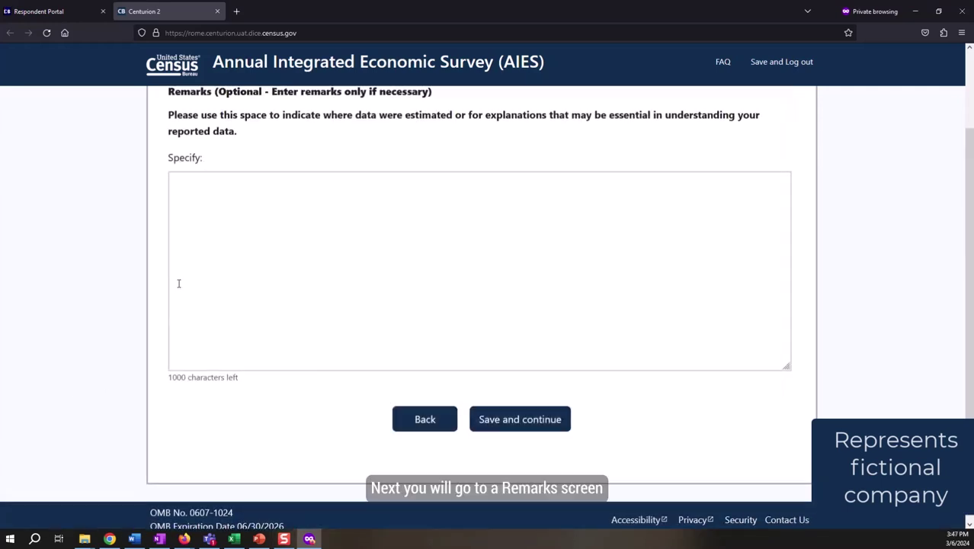
{"action": "left_click", "coordinate": [356, 326]}
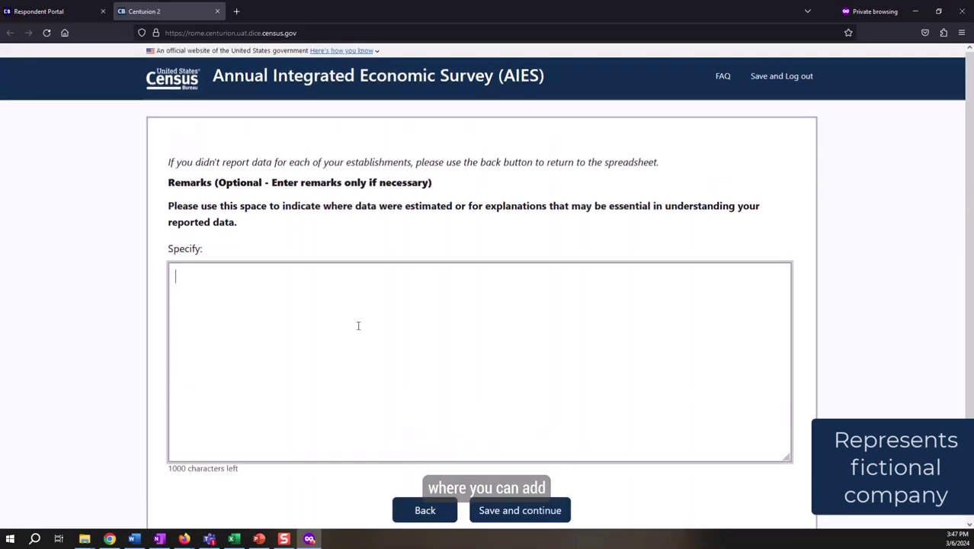
{"action": "type", "text": "additional information"}
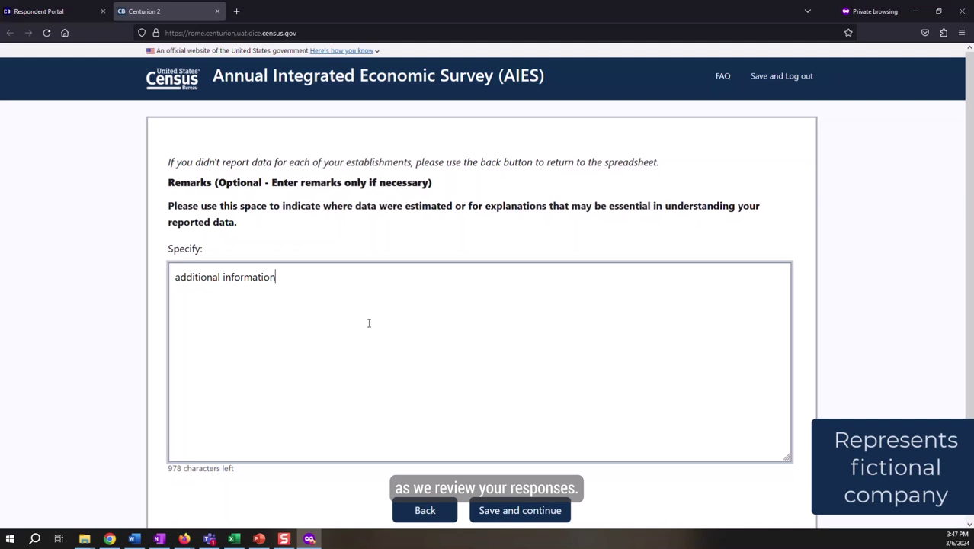
{"action": "left_click", "coordinate": [524, 511]}
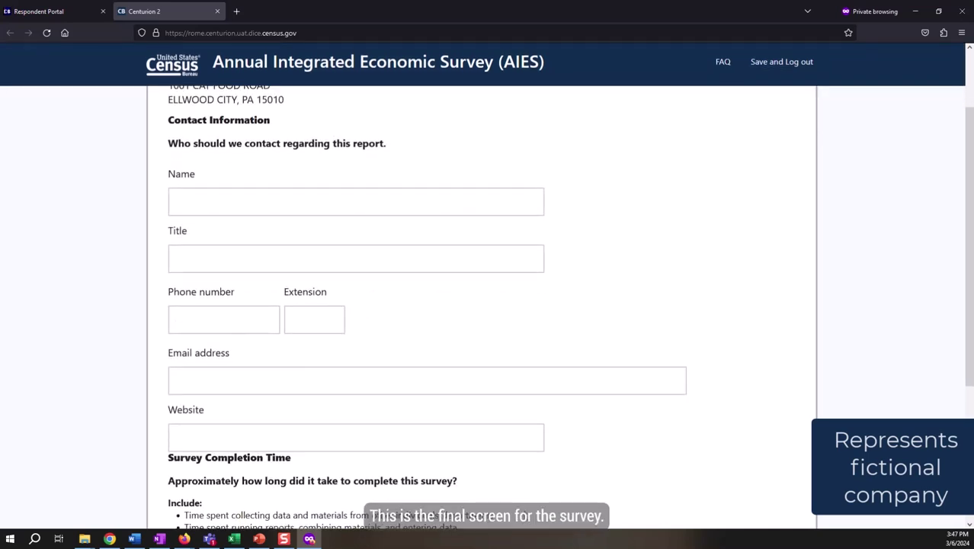
Step: Fill in the contact's name, title Head Accountant, phone, e-mail, website and 3 hours, then save
{"action": "type", "text": "Catherine Catman"}
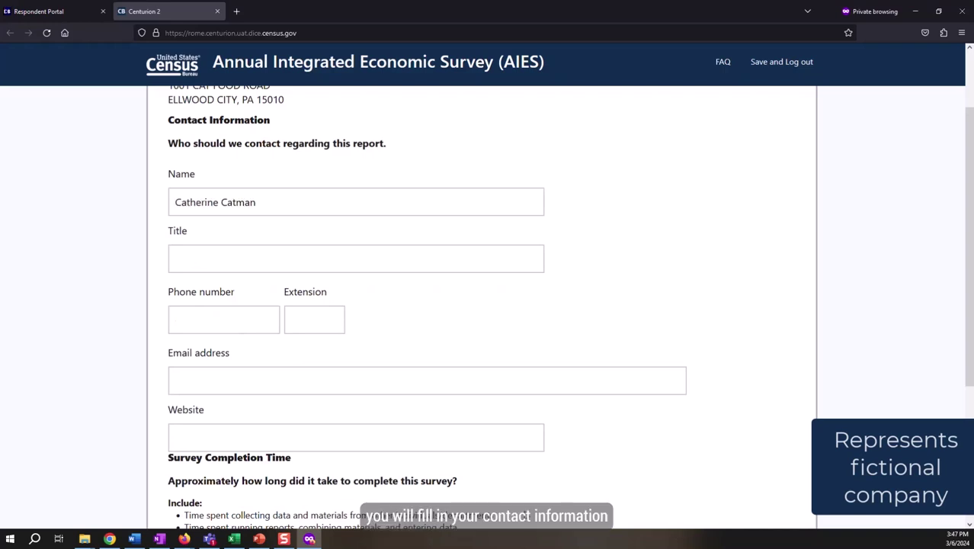
{"action": "key", "text": "Tab"}
{"action": "type", "text": "Head Accountant"}
{"action": "key", "text": "Tab"}
{"action": "type", "text": "(555)555-5555"}
{"action": "key", "text": "Tab"}
{"action": "key", "text": "Tab"}
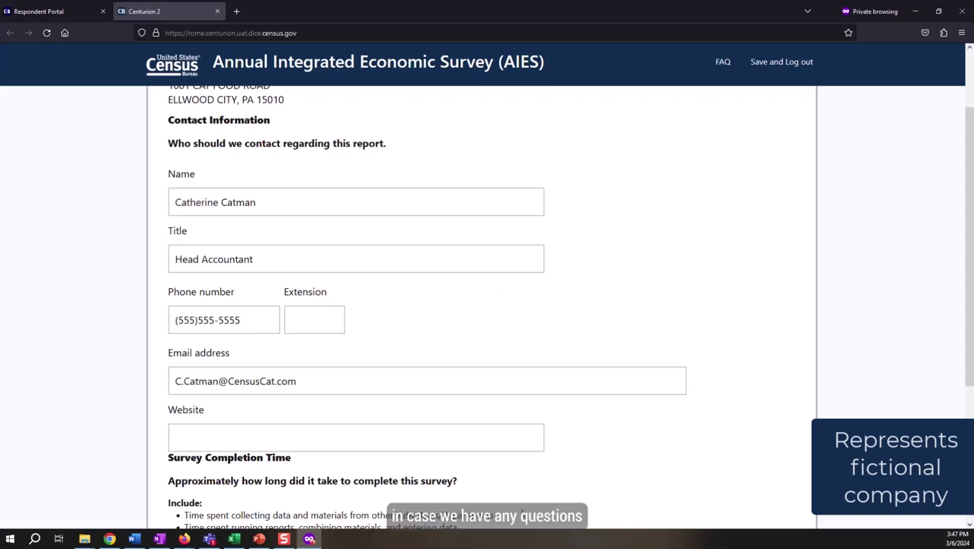
{"action": "key", "text": "Tab"}
{"action": "type", "text": "CensusCat.Com"}
{"action": "scroll", "coordinate": [530, 499], "scroll_direction": "down", "scroll_amount": 3}
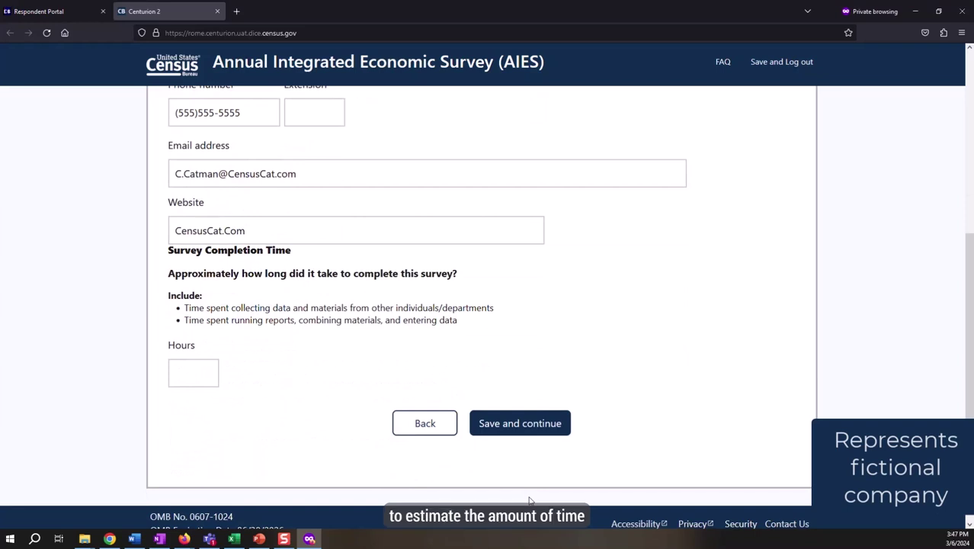
{"action": "key", "text": "Tab"}
{"action": "type", "text": "3"}
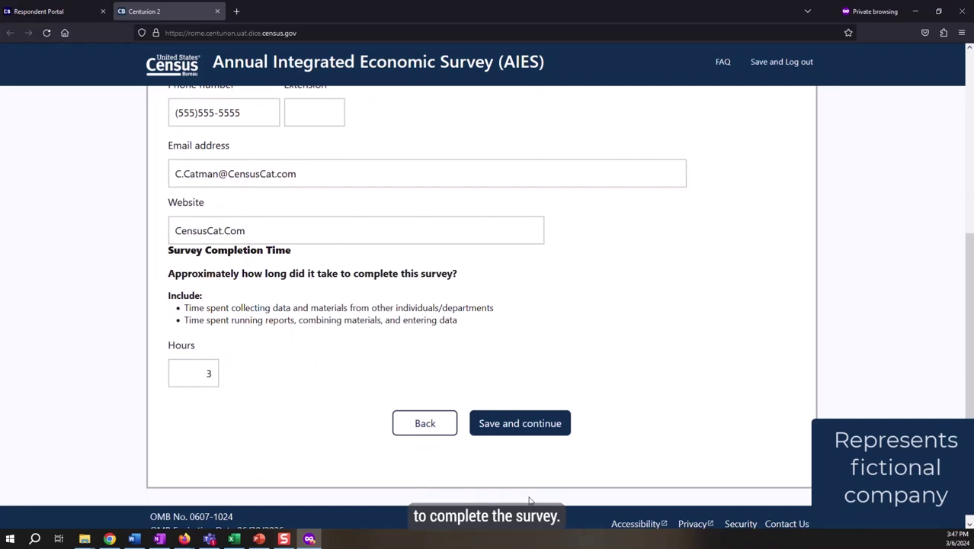
{"action": "left_click", "coordinate": [538, 423]}
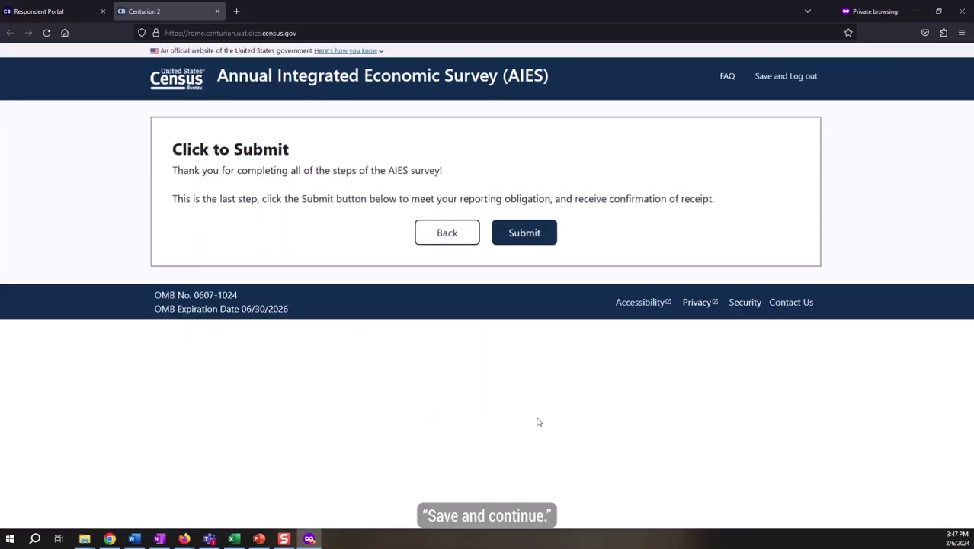